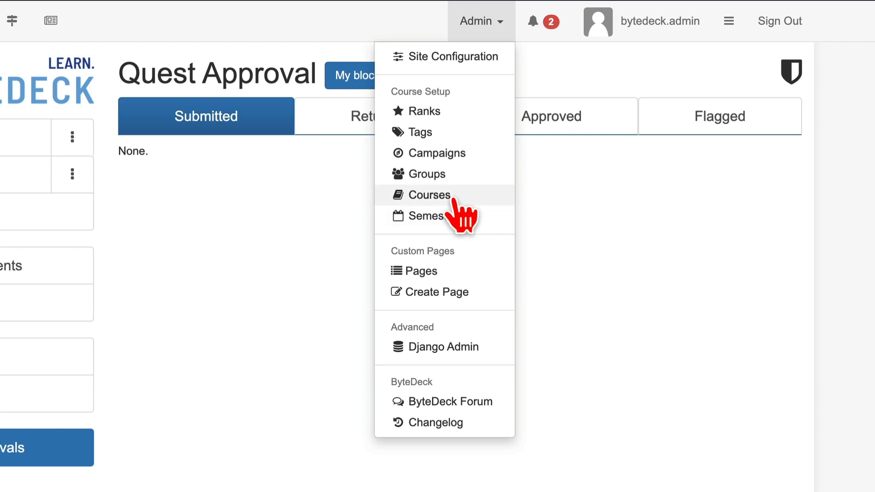
Create a new course titled "New Course" in the deck's course list.
{"action": "left_click", "coordinate": [456, 200]}
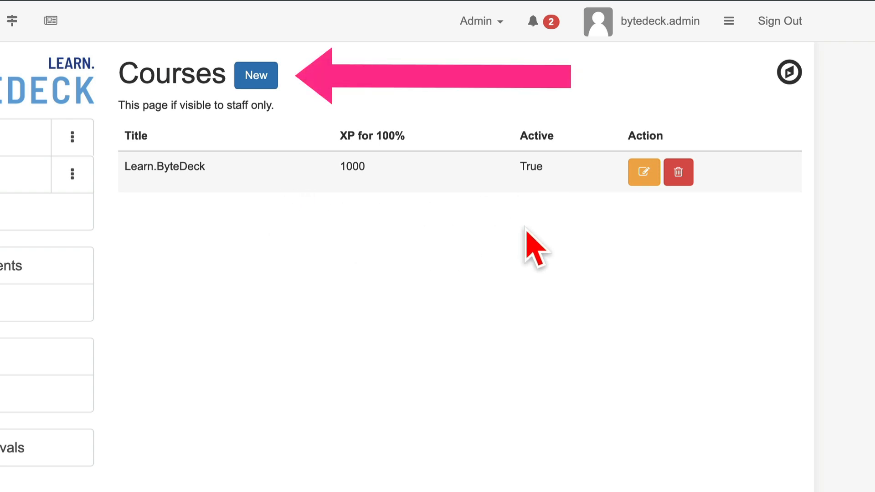
{"action": "left_click", "coordinate": [263, 78]}
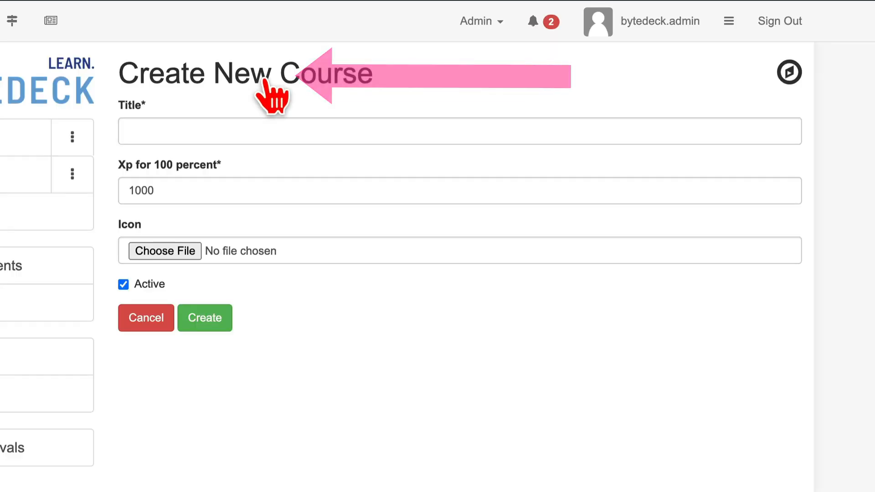
{"action": "left_click", "coordinate": [216, 127]}
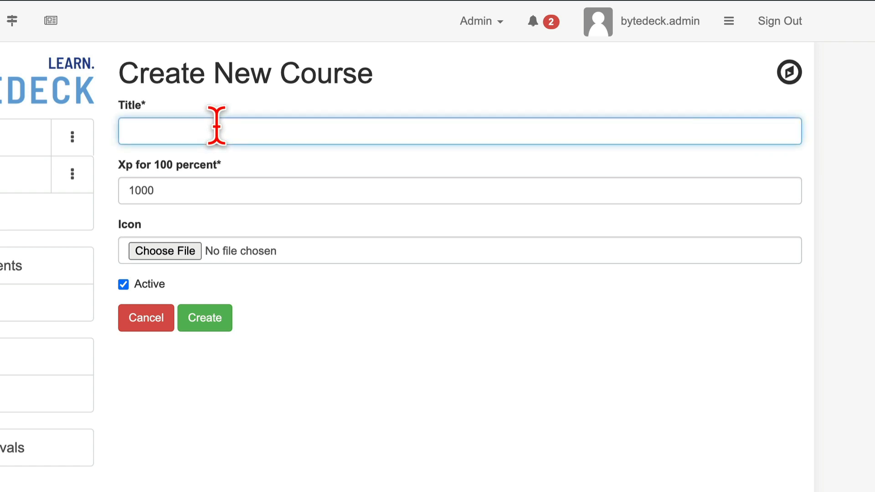
{"action": "type", "text": "New Xou"}
{"action": "key", "text": "BackSpace"}
{"action": "key", "text": "BackSpace"}
{"action": "key", "text": "BackSpace"}
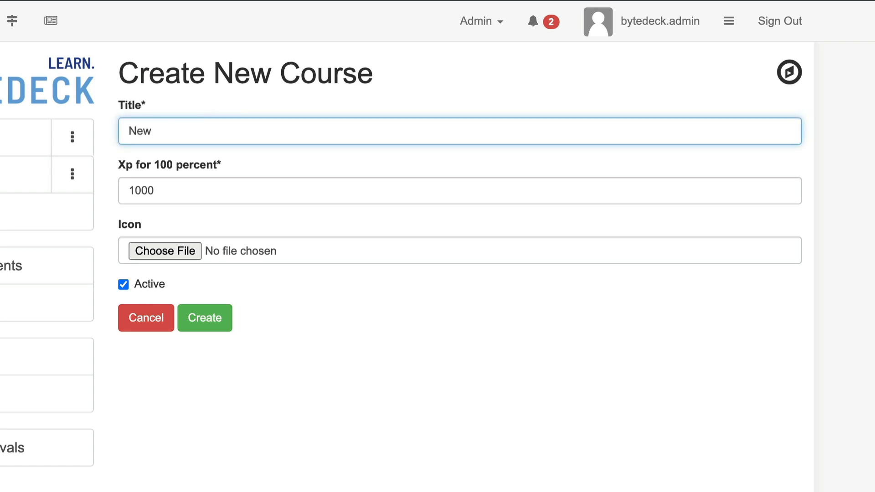
{"action": "type", "text": "Course"}
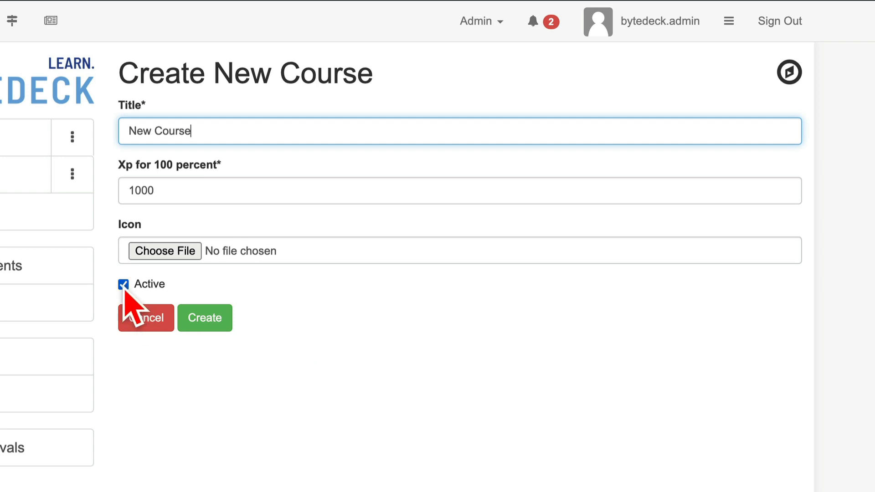
{"action": "left_click", "coordinate": [209, 322]}
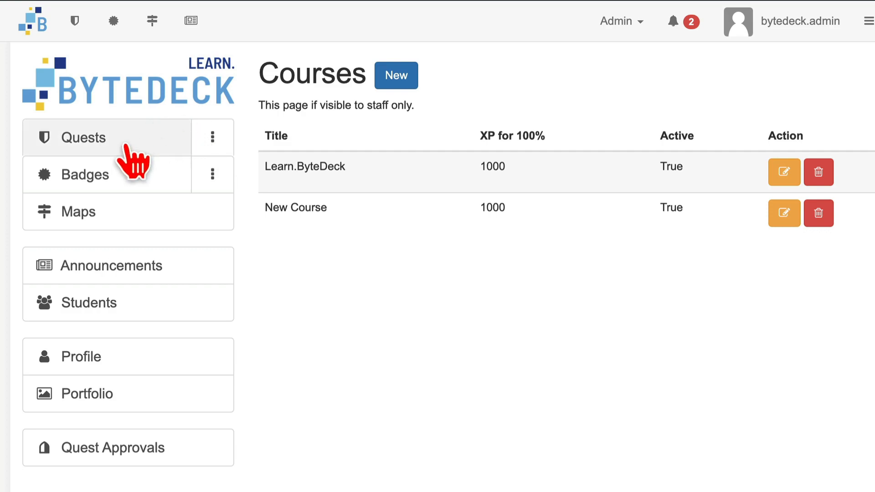
Open the advanced prerequisites form for the Account Profile quest.
{"action": "left_click", "coordinate": [133, 162]}
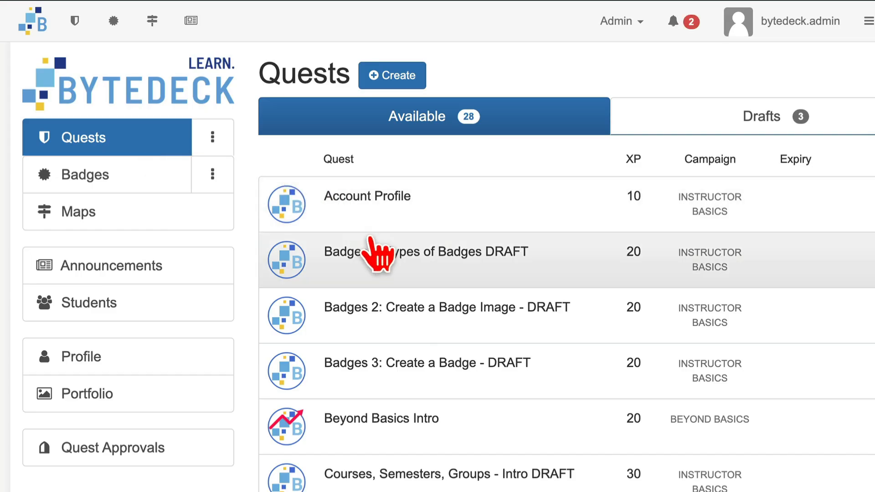
{"action": "left_click", "coordinate": [400, 223]}
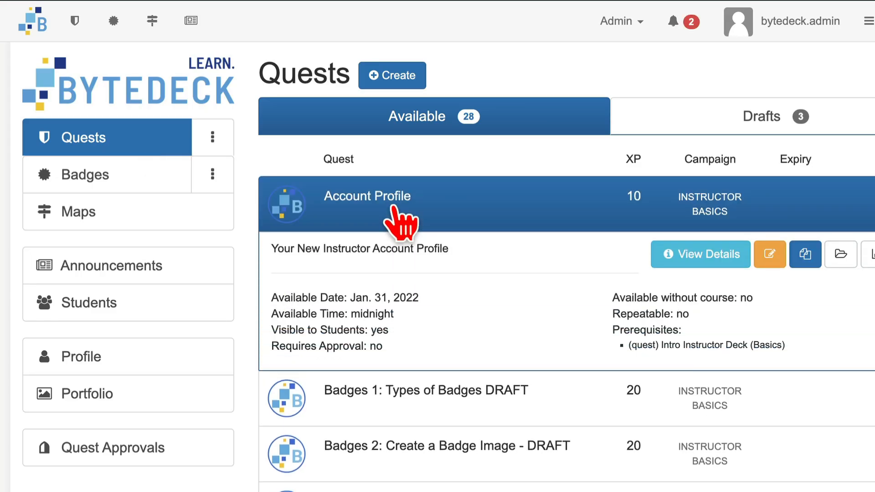
{"action": "left_click", "coordinate": [770, 257]}
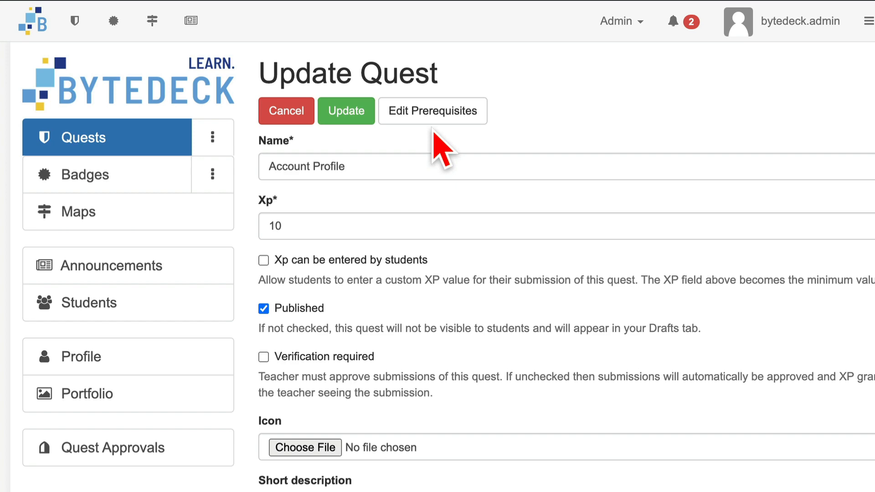
{"action": "left_click", "coordinate": [434, 120]}
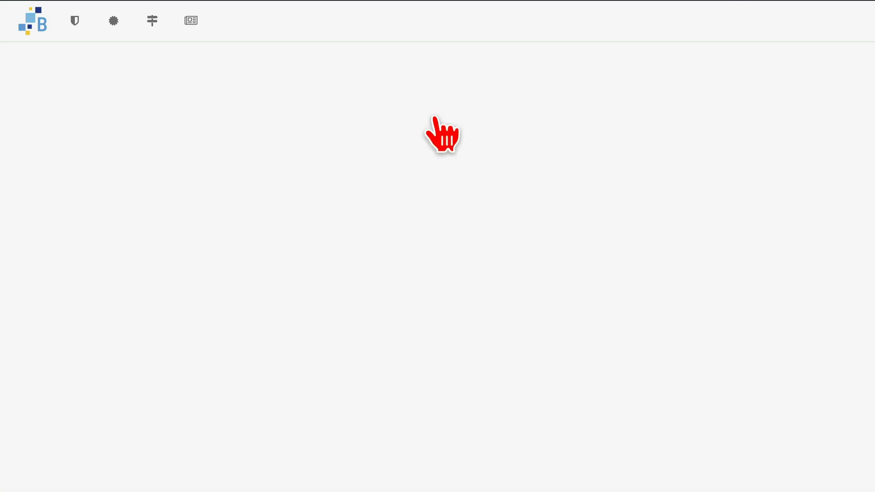
Look through the required elements offered for the quest's second prerequisite down to the courses, and leave it empty.
{"action": "left_click", "coordinate": [490, 261]}
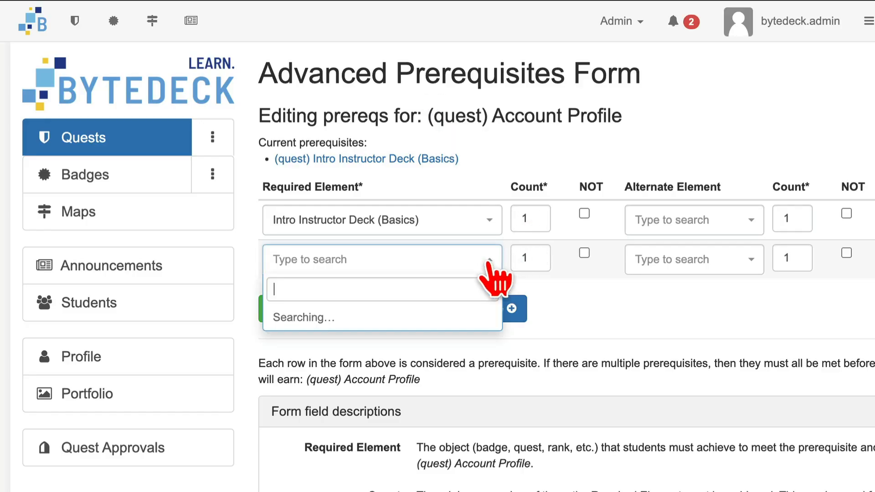
{"action": "scroll", "coordinate": [415, 348], "scroll_direction": "down", "scroll_amount": 5}
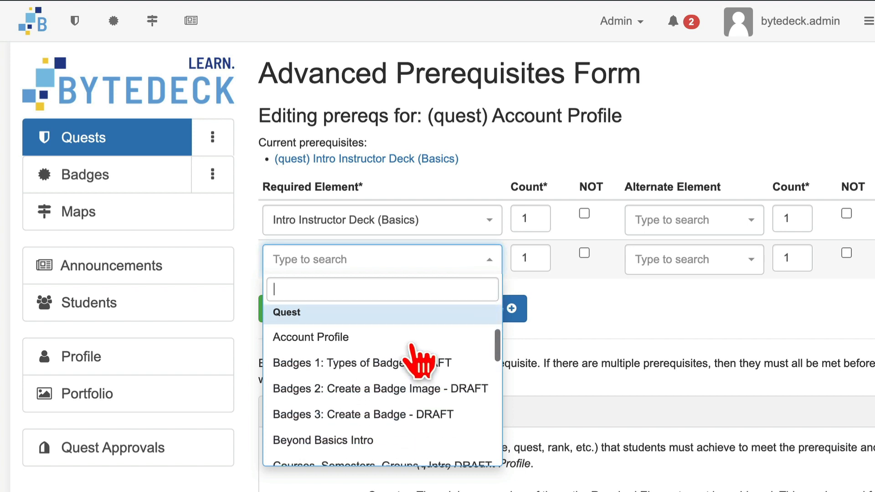
{"action": "scroll", "coordinate": [415, 349], "scroll_direction": "down", "scroll_amount": 10}
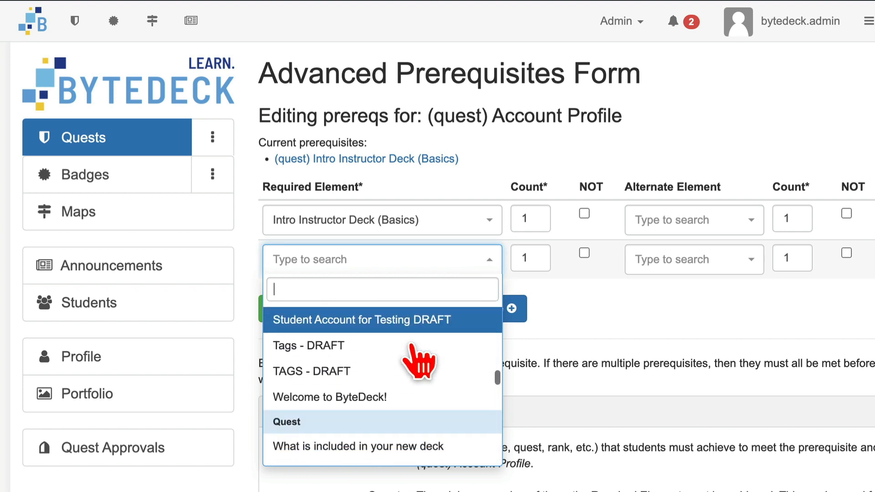
{"action": "scroll", "coordinate": [418, 360], "scroll_direction": "down", "scroll_amount": 10}
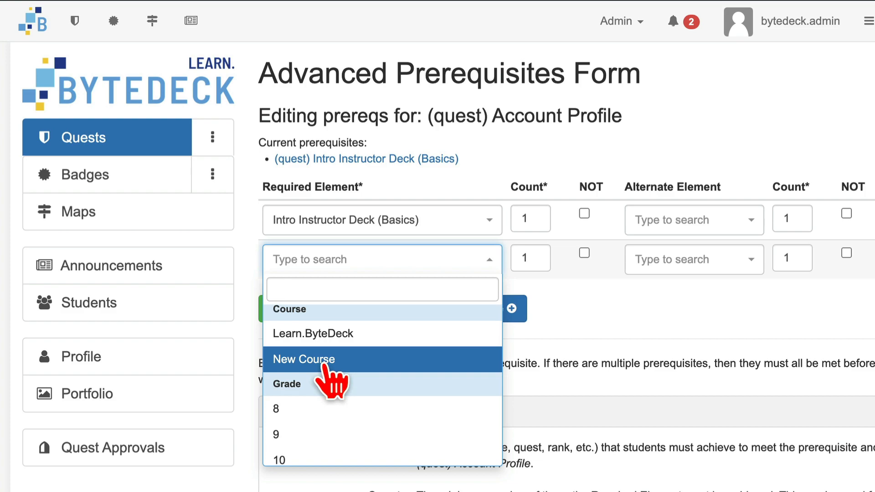
{"action": "left_click", "coordinate": [566, 322]}
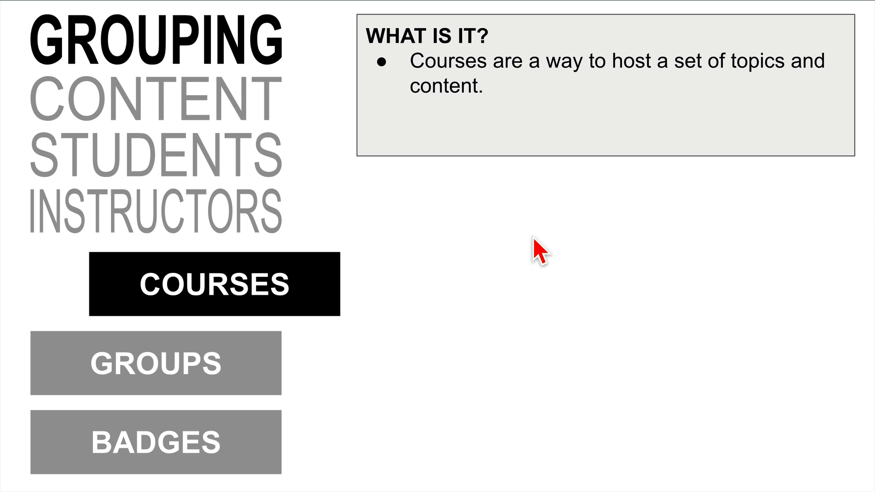
{"action": "left_click", "coordinate": [533, 236]}
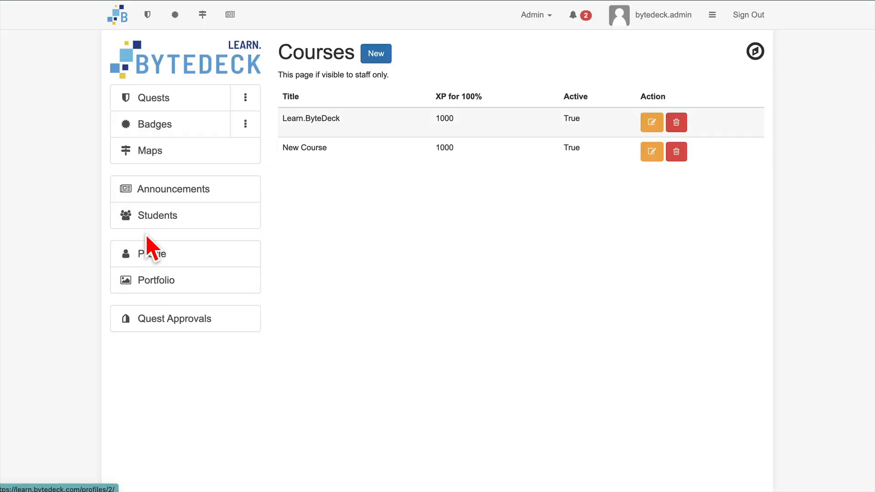
Show the Courses column in the current semester's student list and sort the students by course.
{"action": "left_click", "coordinate": [157, 230]}
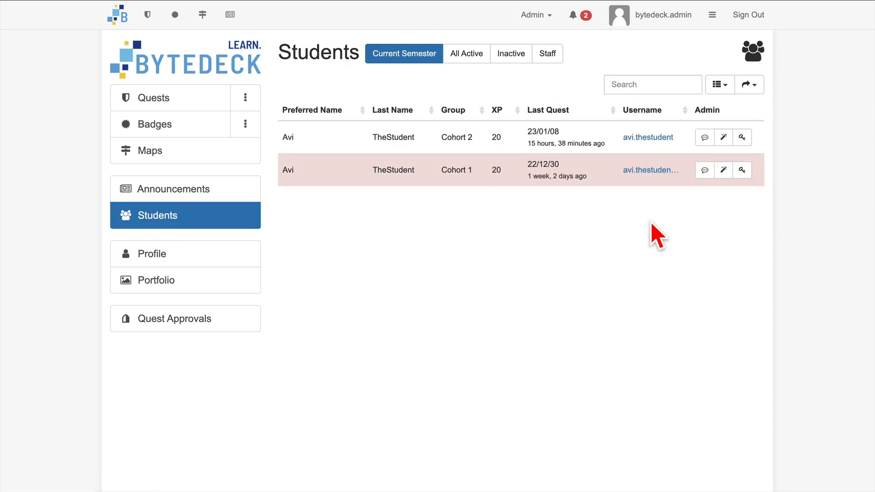
{"action": "left_click", "coordinate": [725, 88]}
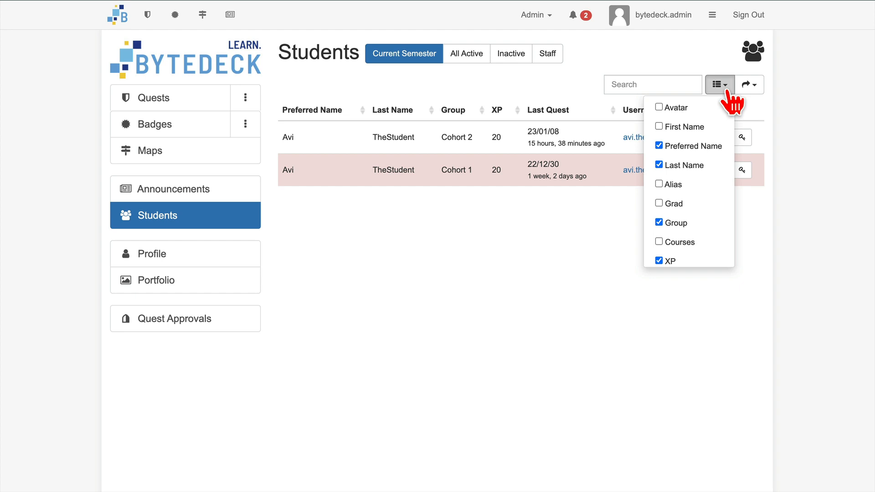
{"action": "left_click", "coordinate": [660, 242]}
{"action": "left_click", "coordinate": [482, 262]}
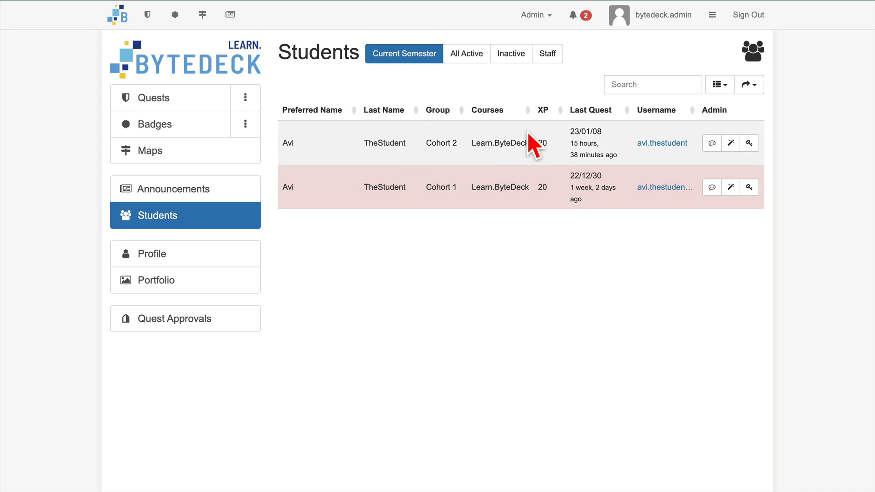
{"action": "left_click", "coordinate": [497, 111]}
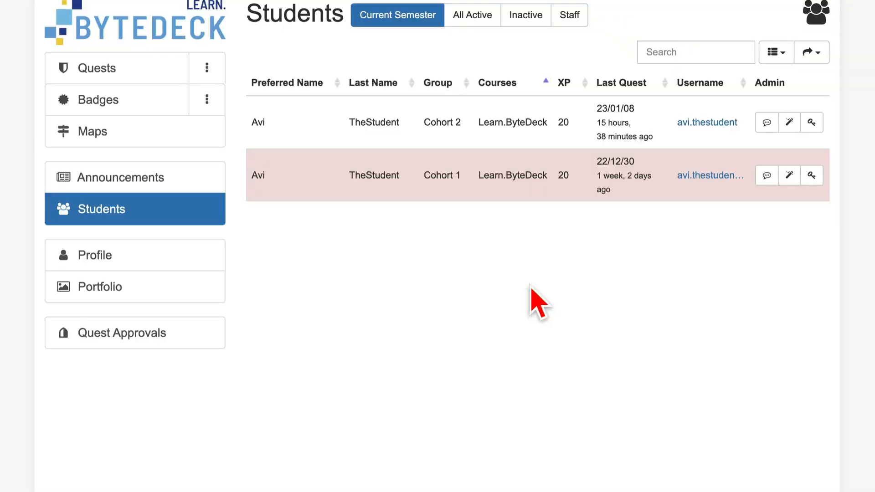
Open the course registration of the Cohort 1 student for editing and view the available courses without changing the selection.
{"action": "left_click", "coordinate": [705, 176]}
{"action": "scroll", "coordinate": [710, 190], "scroll_direction": "down", "scroll_amount": 3}
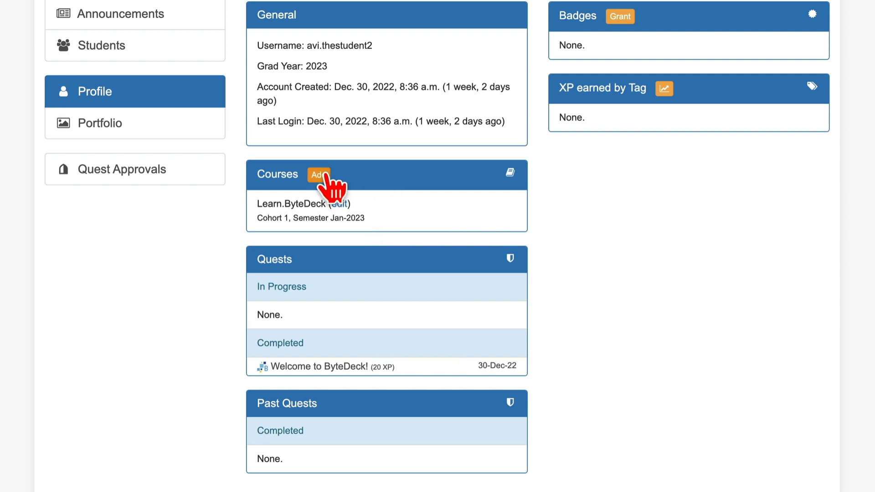
{"action": "left_click", "coordinate": [342, 206]}
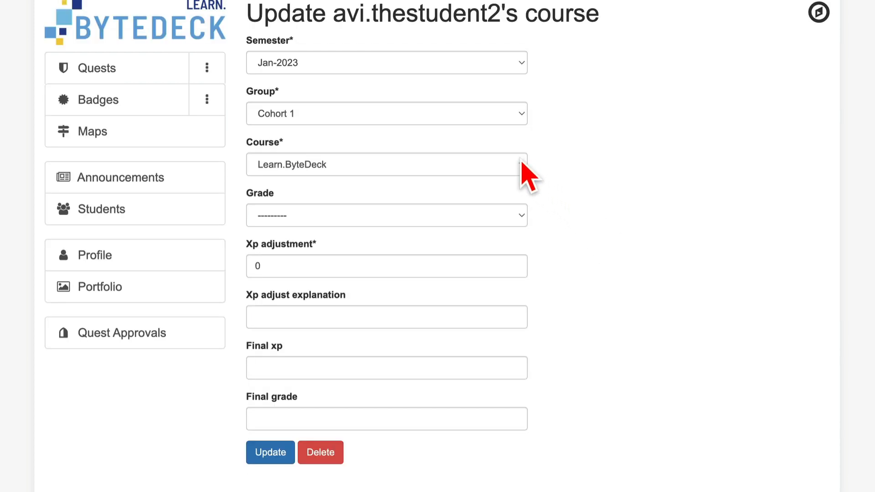
{"action": "left_click", "coordinate": [522, 165]}
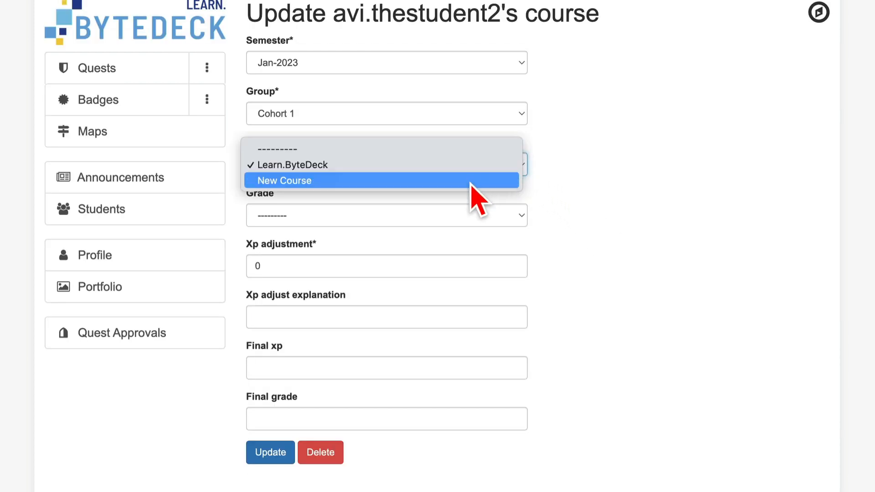
{"action": "left_click", "coordinate": [602, 165]}
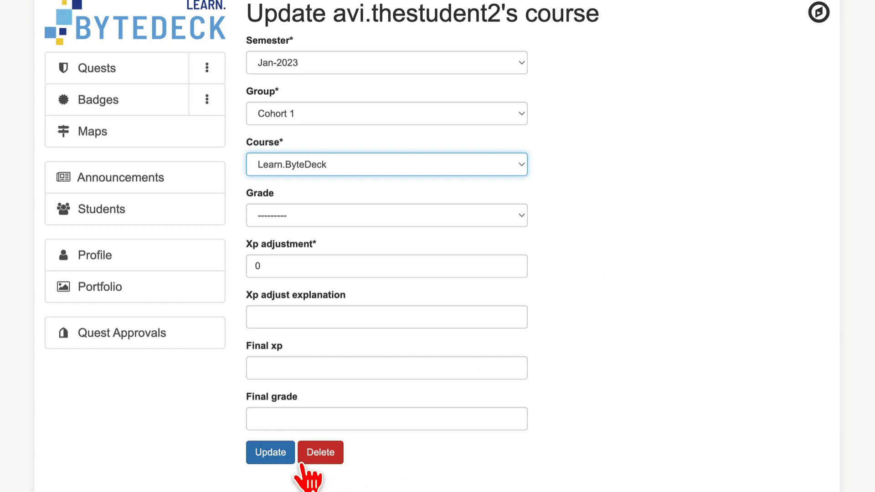
Return to the student list, open the Cohort 2 student's course registration for editing and view its course choices.
{"action": "left_click", "coordinate": [94, 209]}
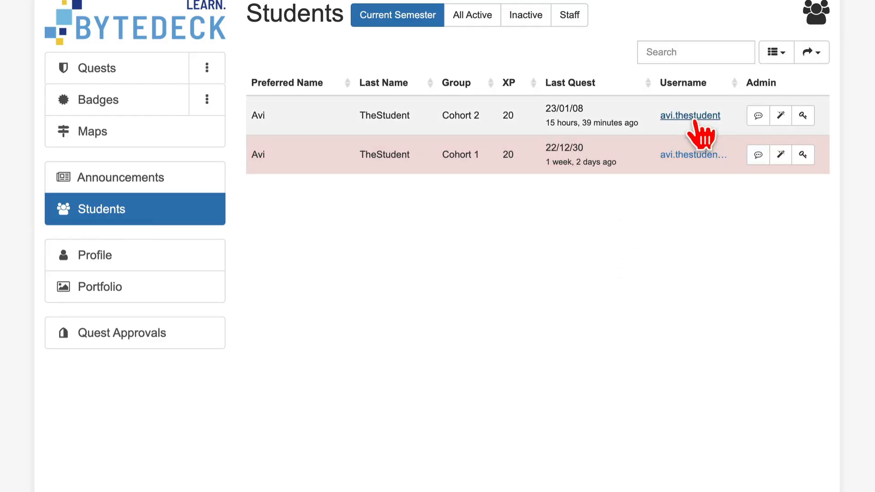
{"action": "left_click", "coordinate": [690, 116]}
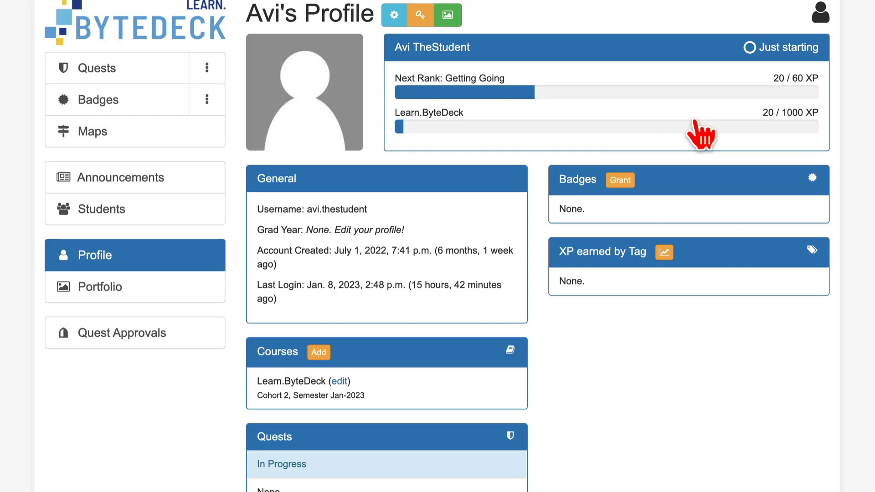
{"action": "left_click", "coordinate": [340, 382]}
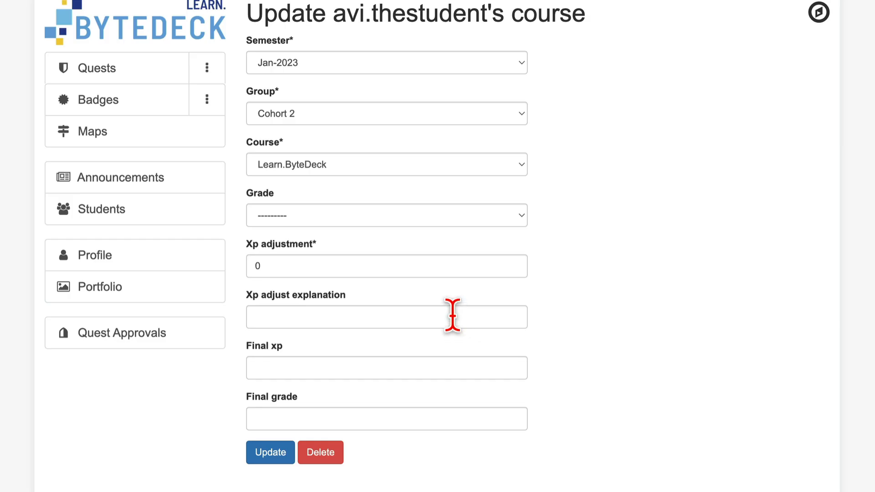
{"action": "left_click", "coordinate": [500, 173]}
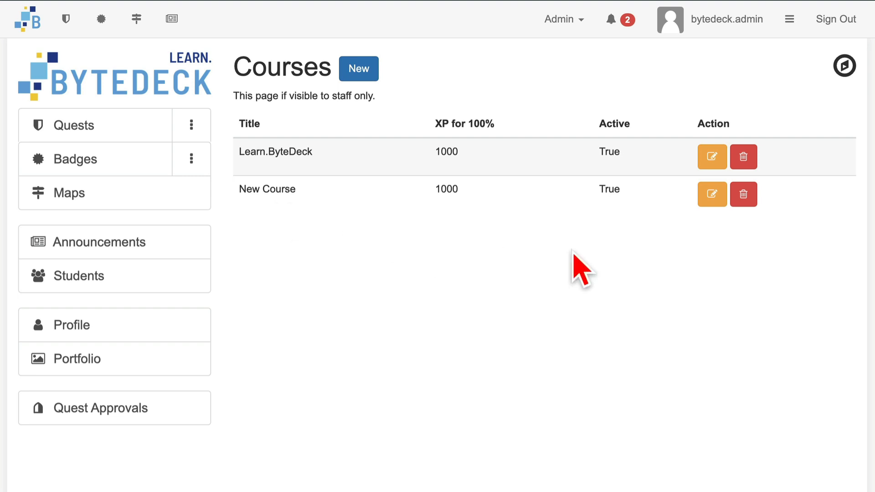
Set New Course to inactive and save it, and delete the course from the course list.
{"action": "left_click", "coordinate": [709, 195]}
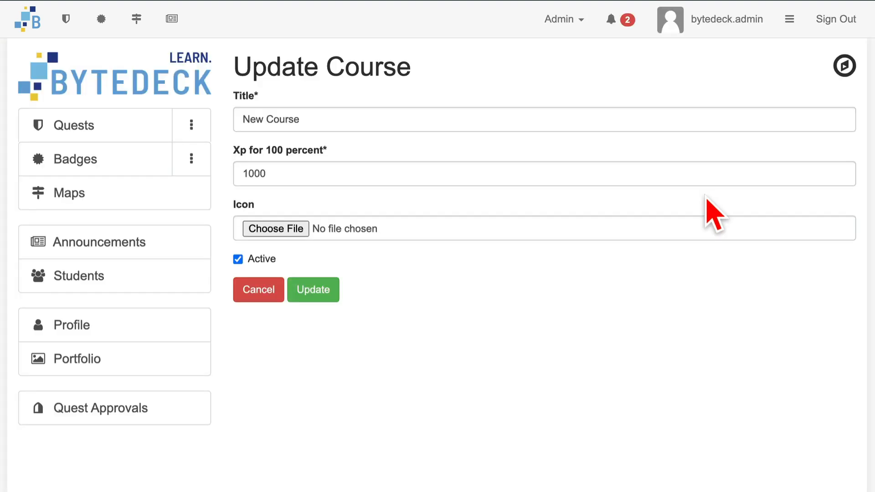
{"action": "left_click", "coordinate": [238, 259]}
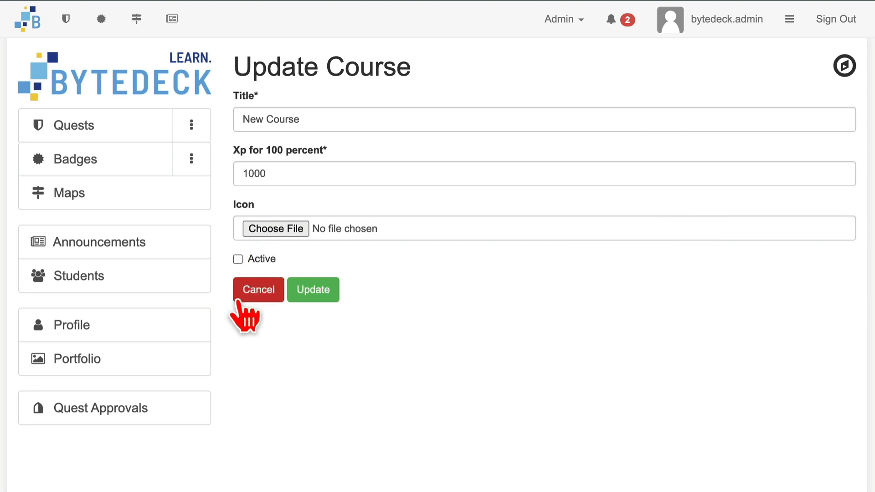
{"action": "left_click", "coordinate": [314, 291]}
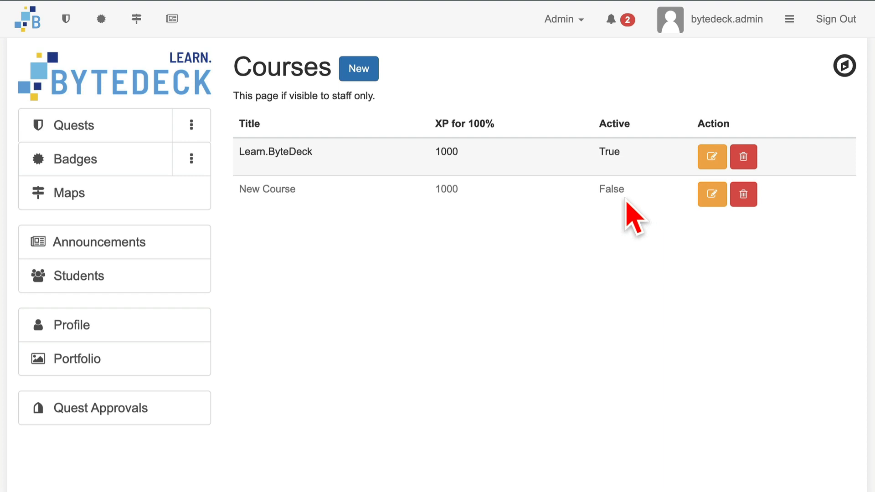
{"action": "left_click", "coordinate": [747, 196]}
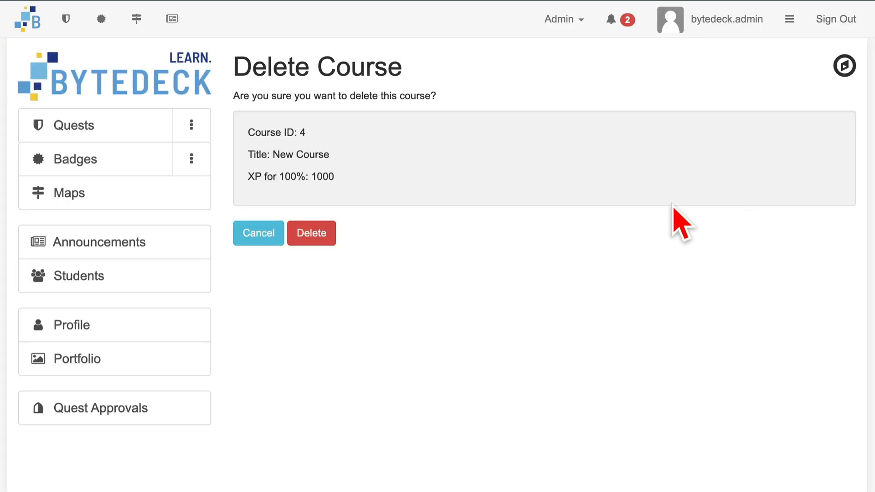
{"action": "left_click", "coordinate": [311, 233]}
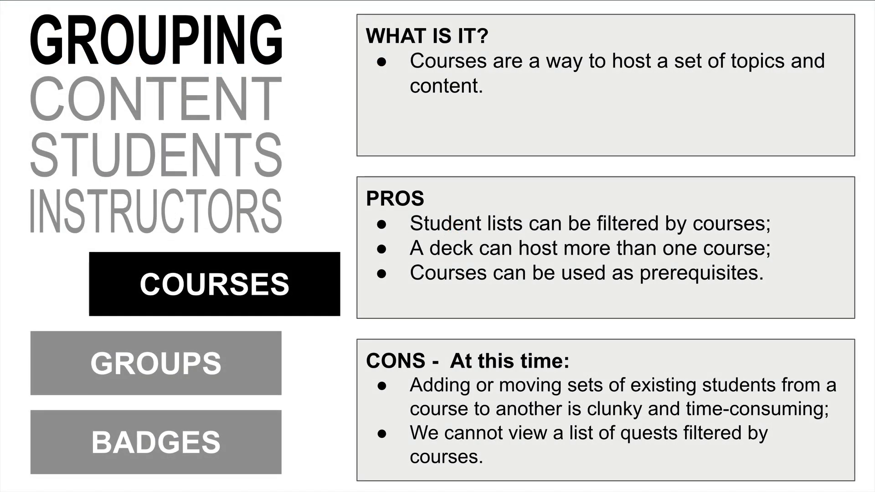
{"action": "left_click", "coordinate": [347, 36]}
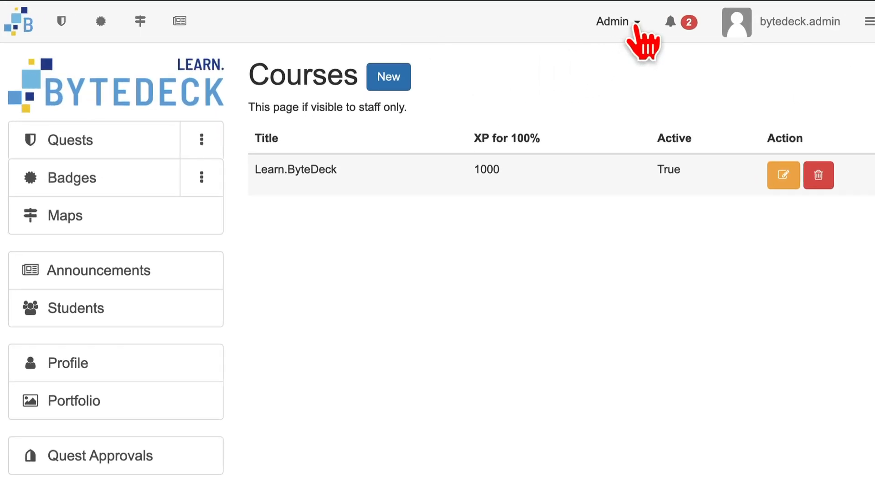
Open the group list and enter Cohort 3 as the name of a new group.
{"action": "left_click", "coordinate": [637, 25]}
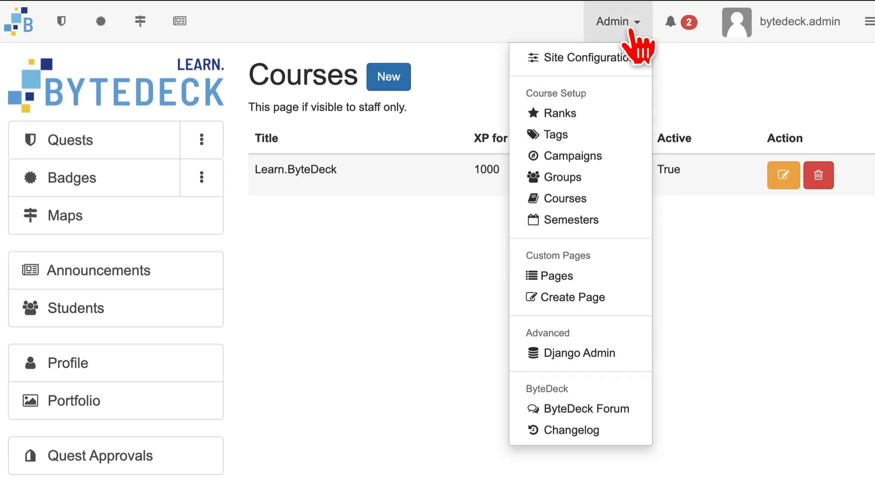
{"action": "left_click", "coordinate": [584, 177]}
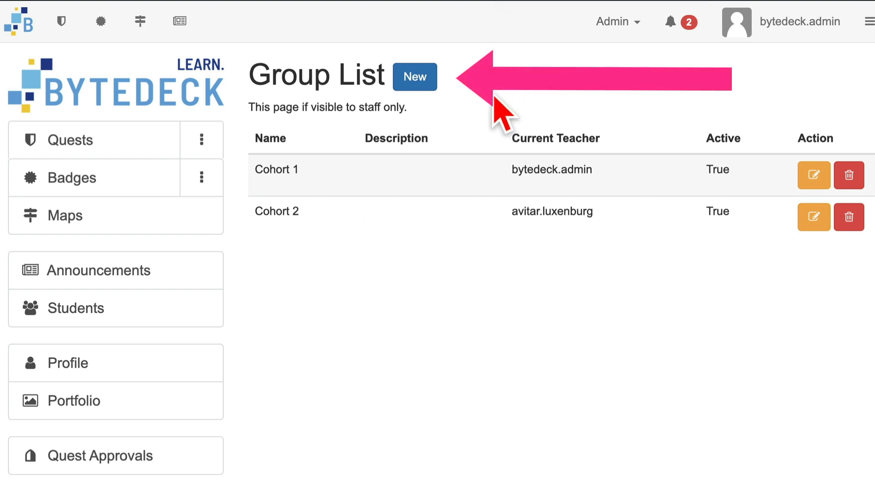
{"action": "left_click", "coordinate": [420, 79]}
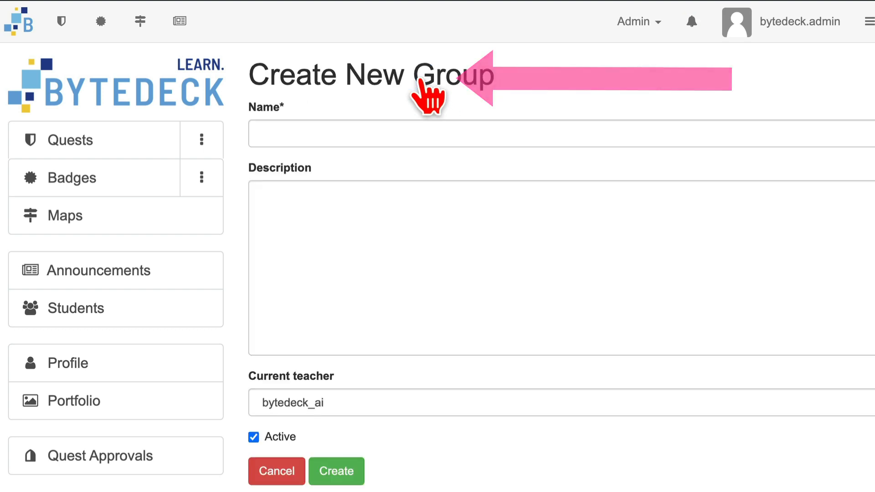
{"action": "left_click", "coordinate": [367, 132]}
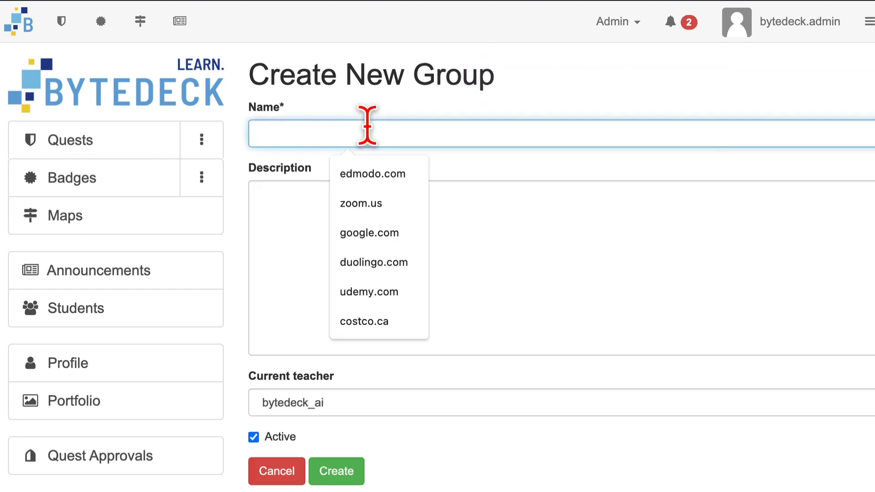
{"action": "type", "text": "Cohort "}
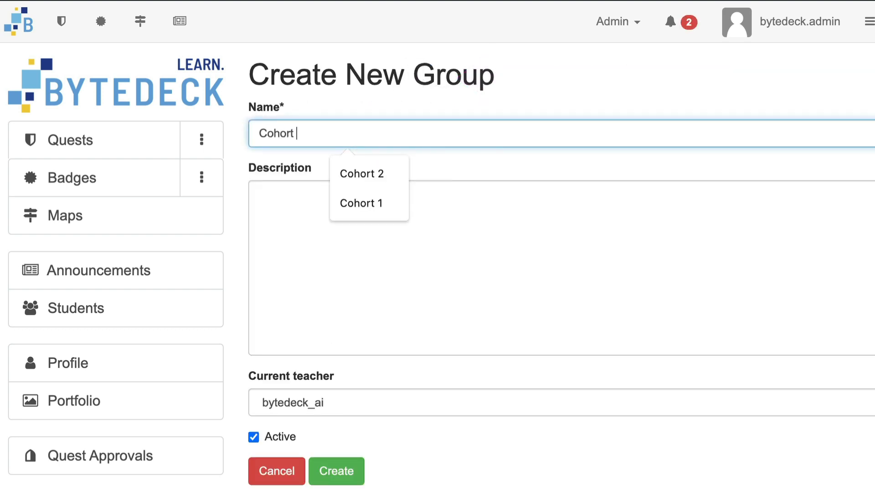
{"action": "type", "text": "3"}
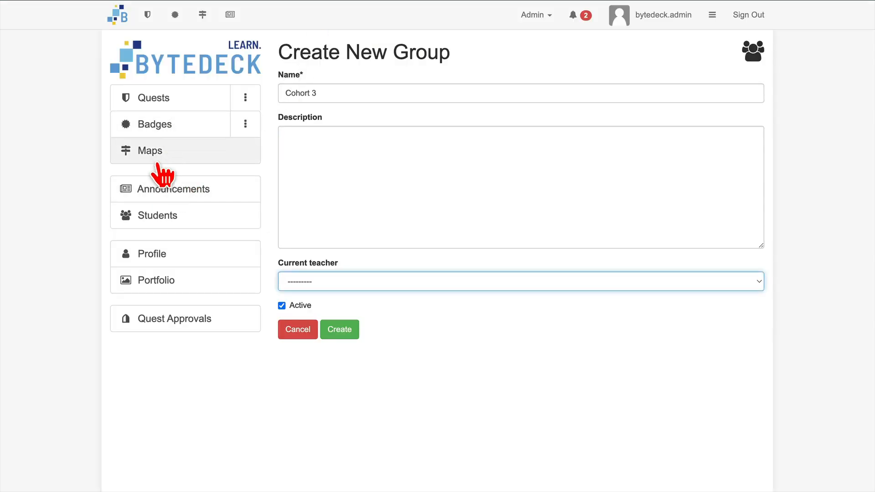
View the current semester's student list, and open the Cohort 2 group for editing to view its current teacher choices.
{"action": "left_click", "coordinate": [155, 215]}
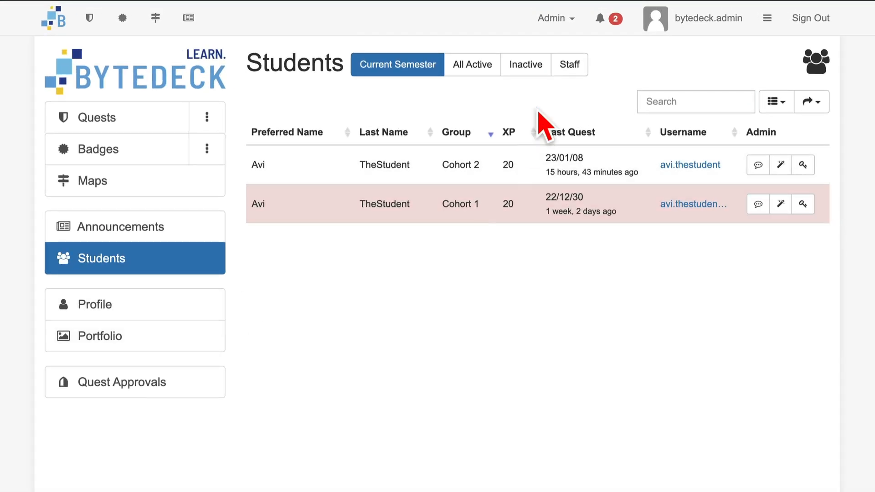
{"action": "left_click", "coordinate": [565, 23]}
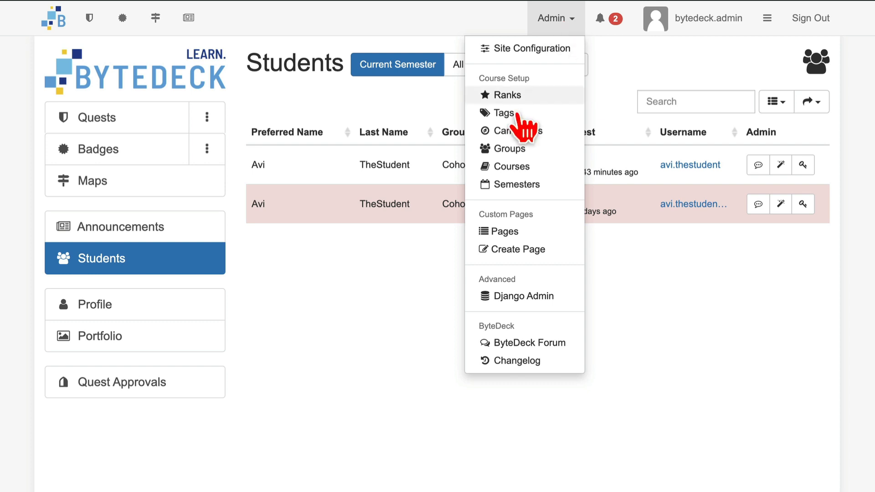
{"action": "left_click", "coordinate": [510, 146]}
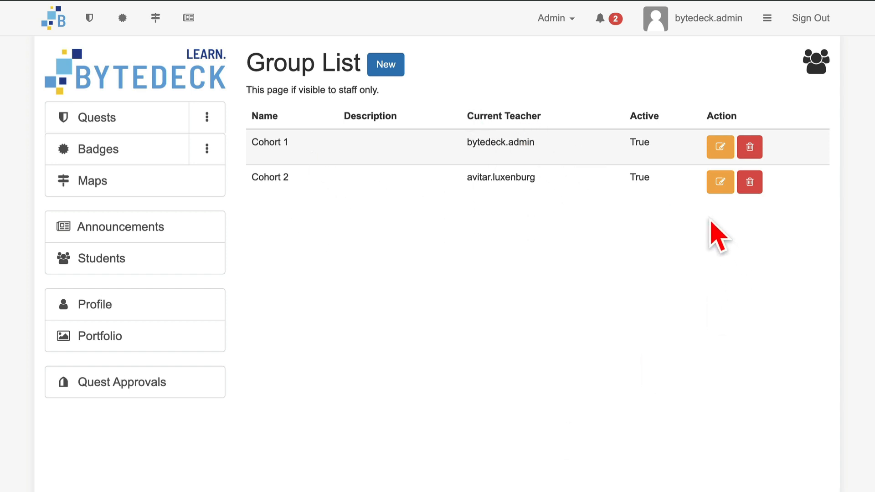
{"action": "left_click", "coordinate": [720, 182]}
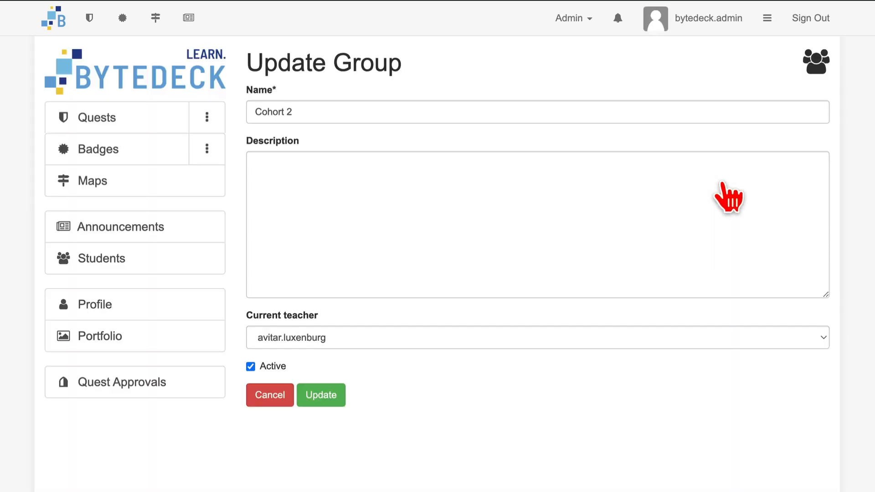
{"action": "left_click", "coordinate": [417, 329]}
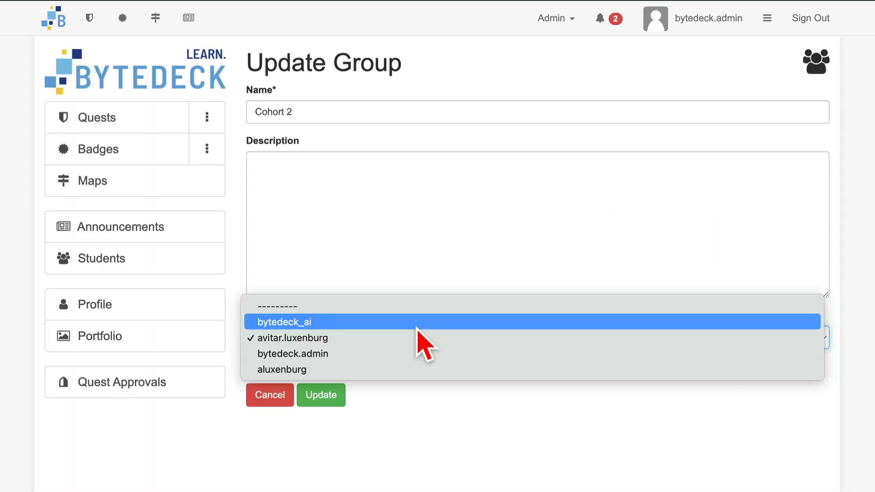
{"action": "left_click", "coordinate": [382, 462]}
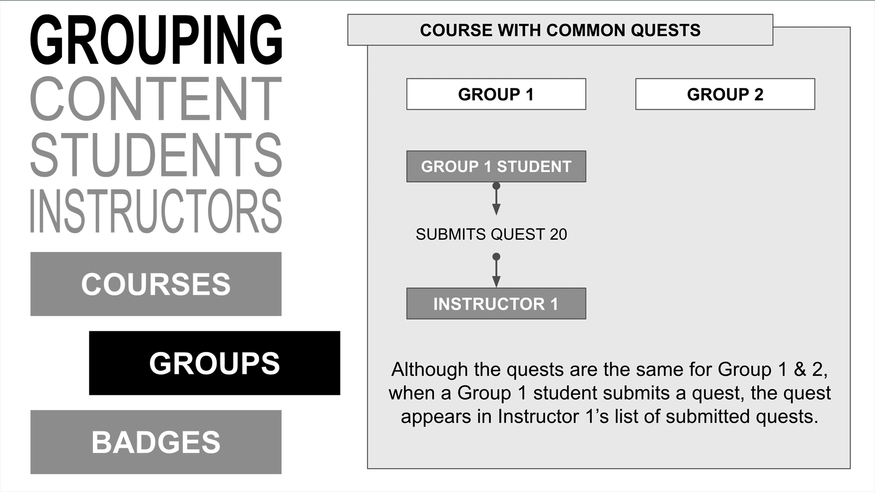
{"action": "left_click", "coordinate": [770, 449]}
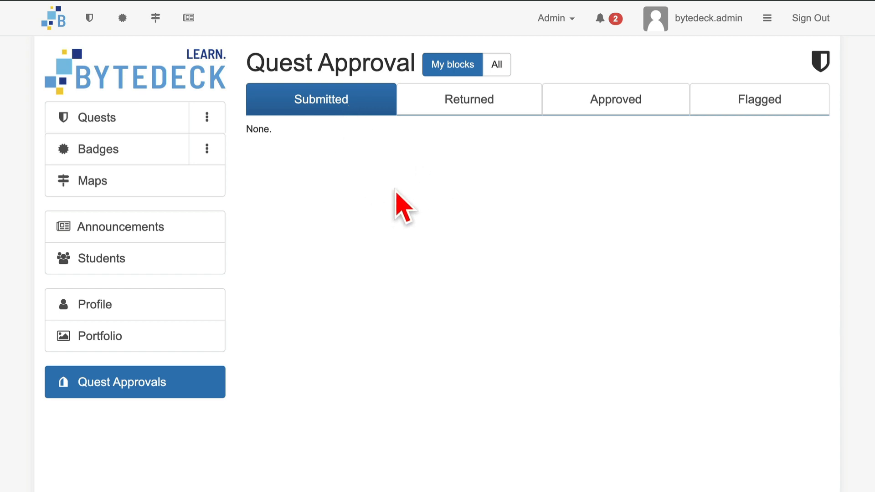
Review the group list, and open the Cohort 1 student's course registration for editing to view its group choices.
{"action": "left_click", "coordinate": [568, 22]}
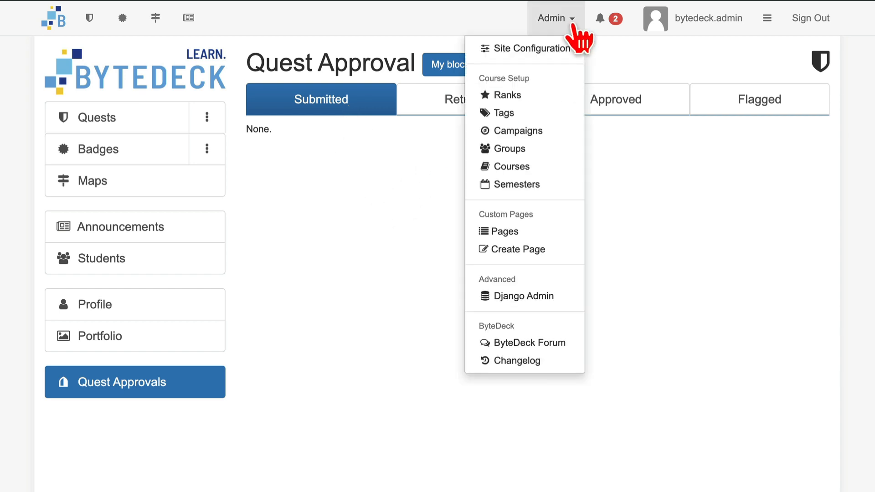
{"action": "left_click", "coordinate": [524, 153]}
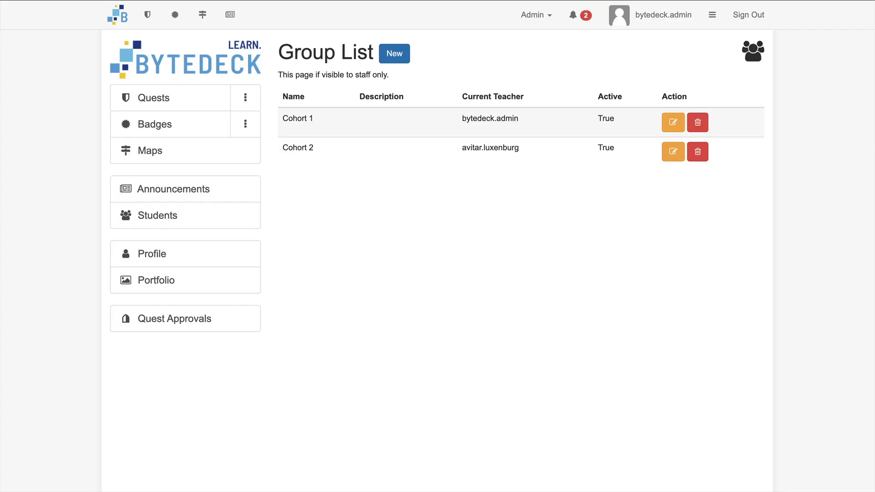
{"action": "left_click", "coordinate": [120, 267]}
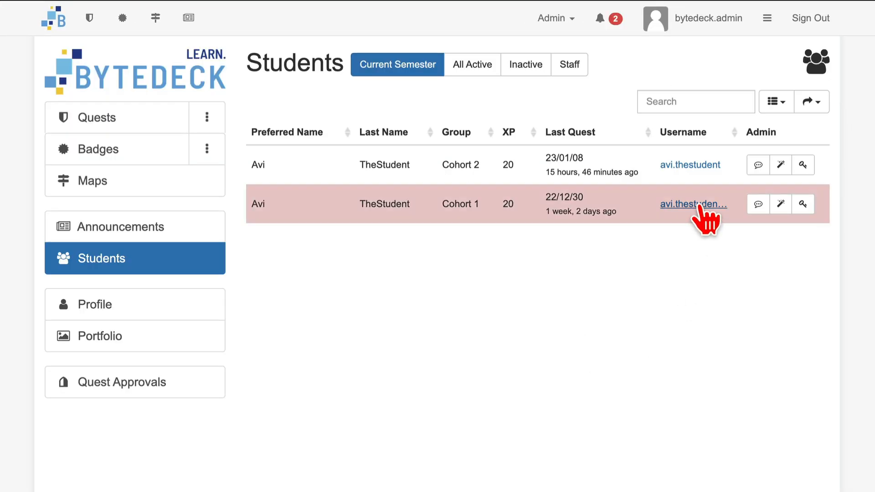
{"action": "left_click", "coordinate": [701, 211]}
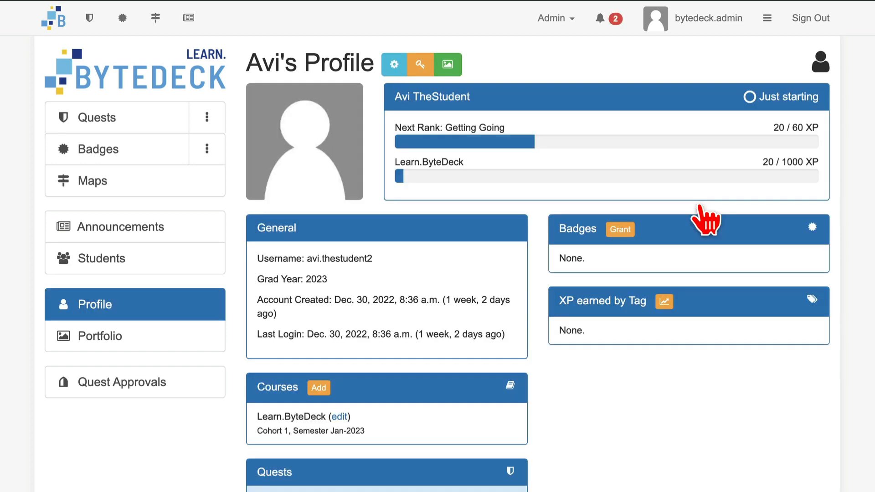
{"action": "left_click", "coordinate": [341, 418]}
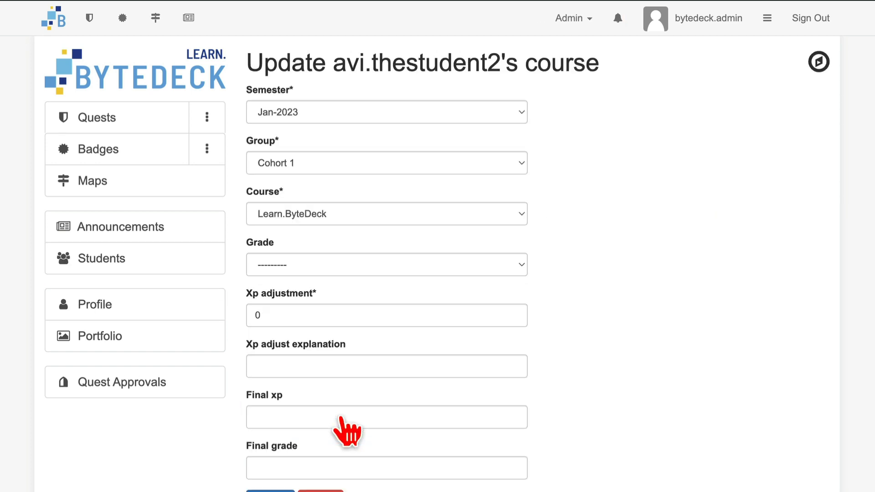
{"action": "left_click", "coordinate": [520, 172]}
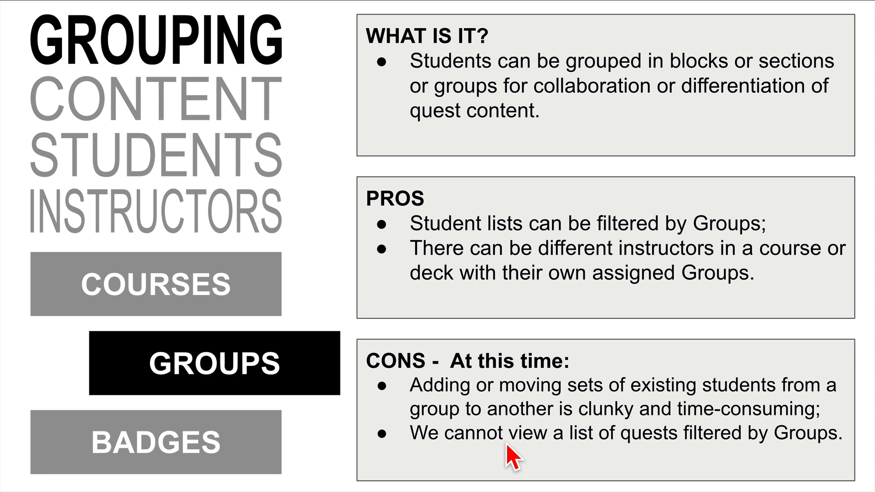
{"action": "key", "text": "Right"}
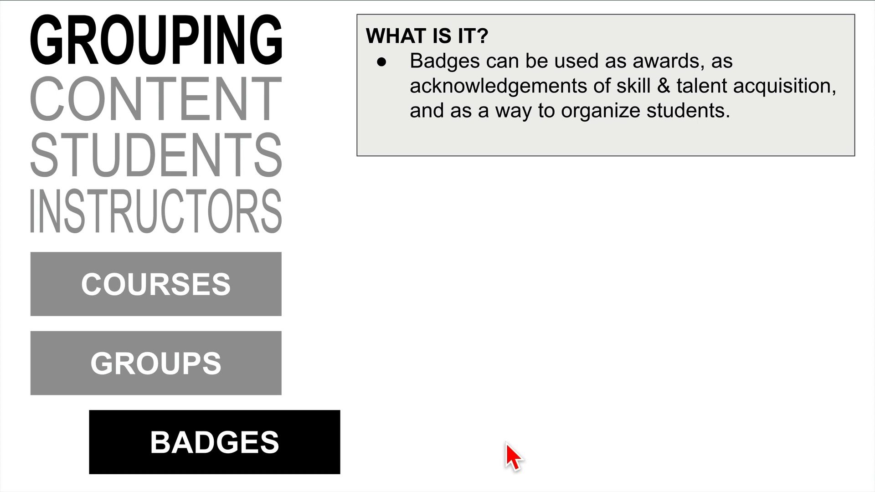
{"action": "left_click", "coordinate": [507, 443]}
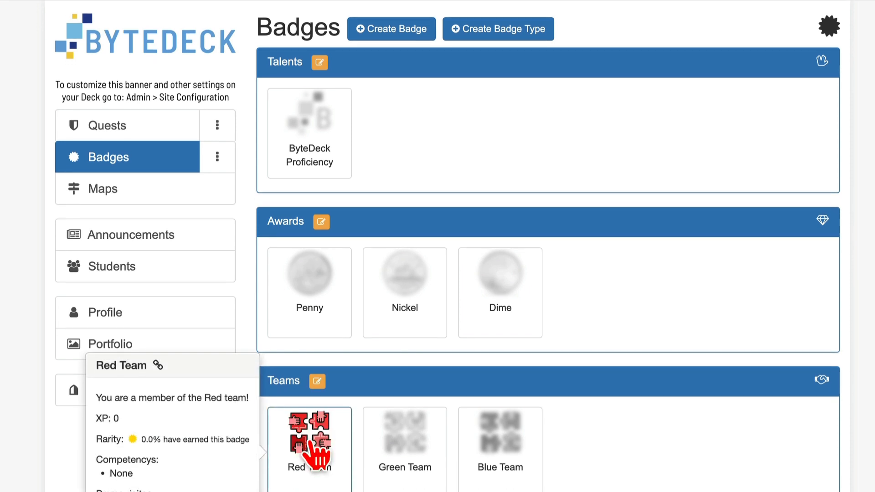
Examine the details and granting options of the Green, Blue and Red Team badges in the Teams section.
{"action": "scroll", "coordinate": [346, 424], "scroll_direction": "down", "scroll_amount": 2}
{"action": "mouse_move", "coordinate": [385, 417]}
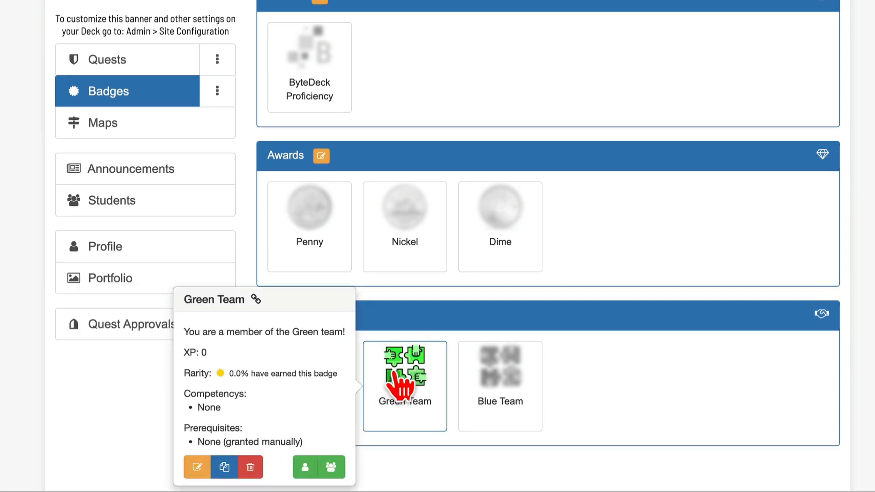
{"action": "mouse_move", "coordinate": [502, 410]}
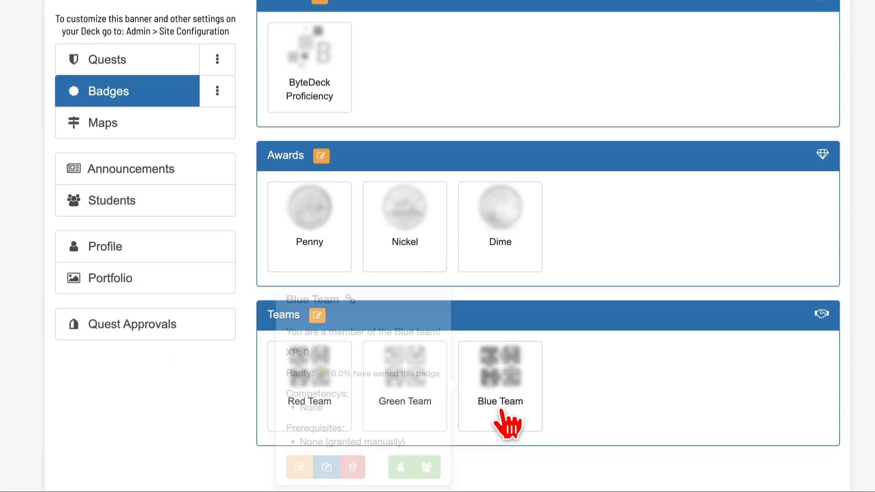
{"action": "left_click", "coordinate": [311, 372]}
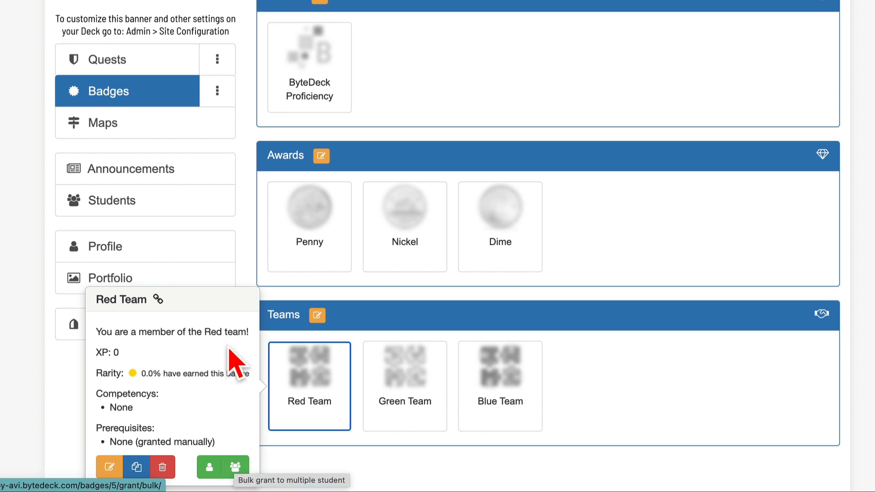
{"action": "left_click", "coordinate": [667, 386]}
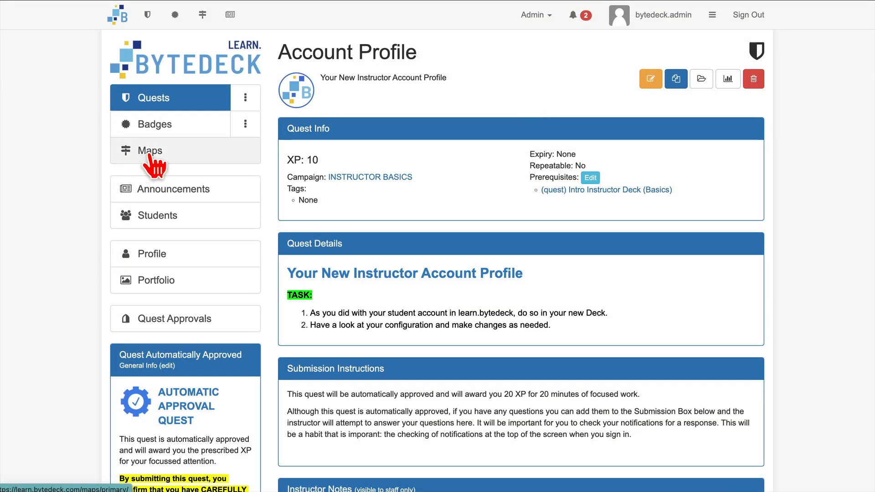
Open the Main Quest Map and follow the Intro Instructor Deck (Basics) quest to its connected map.
{"action": "left_click", "coordinate": [148, 155]}
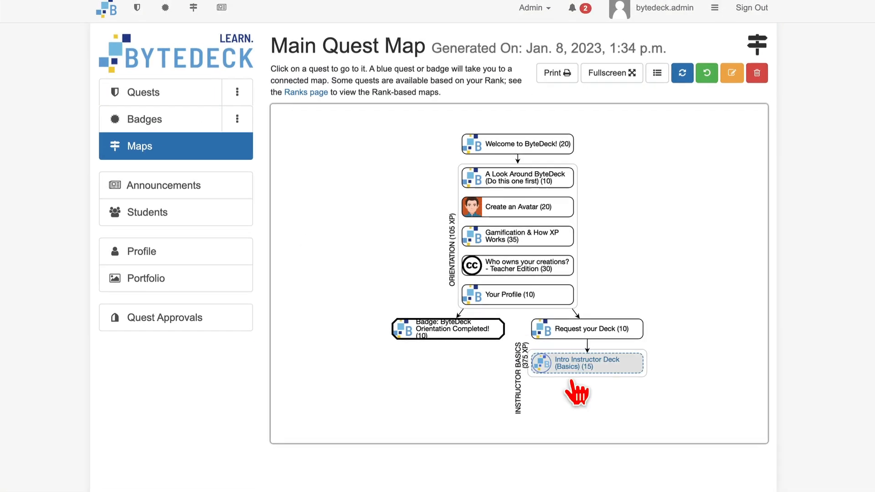
{"action": "left_click", "coordinate": [577, 367]}
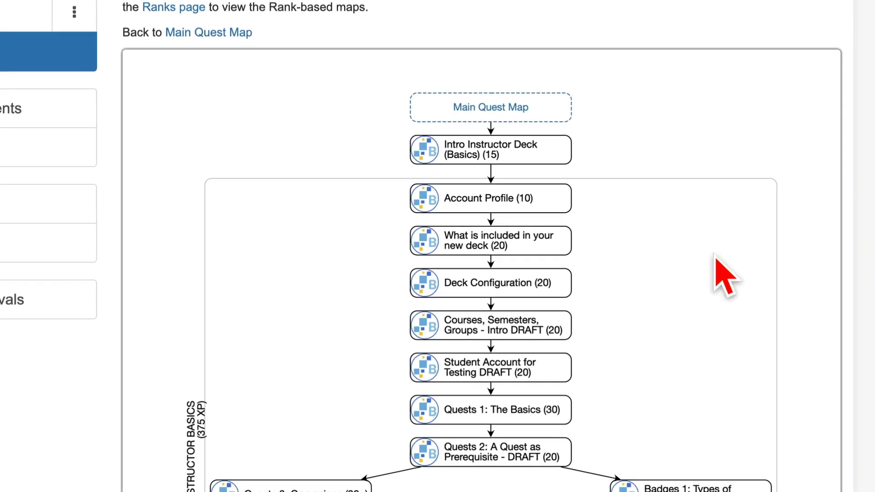